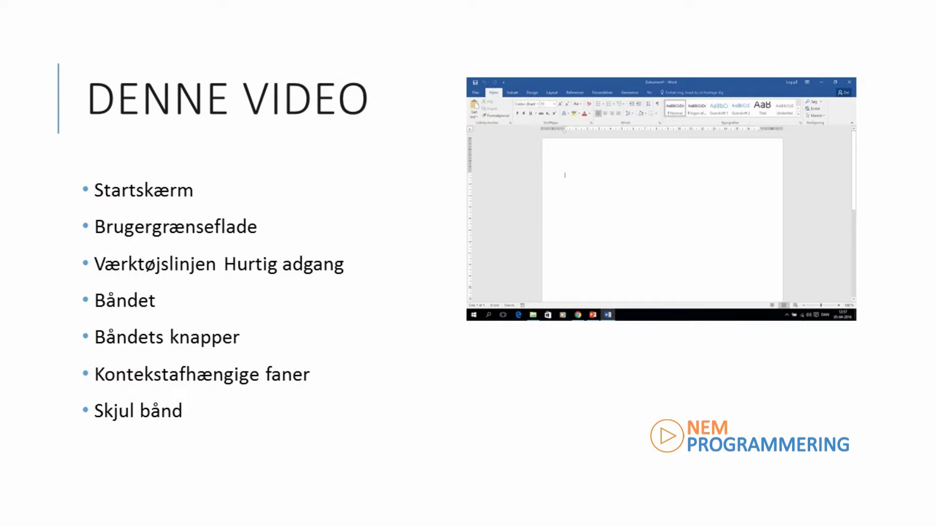
Step: End the PowerPoint slide show and return to Normal view on the 'Denne video' slide
right_click(783, 510)
left_click(845, 509)
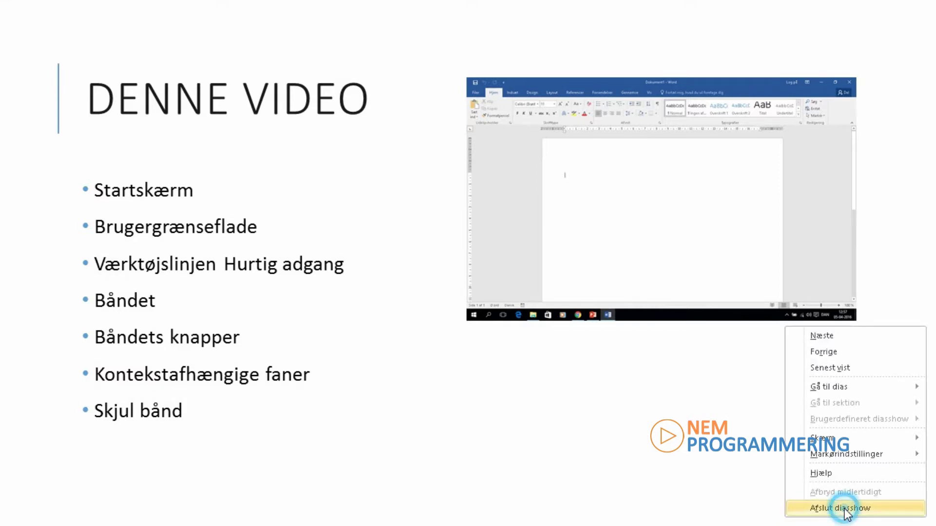
mouse_move(410, 514)
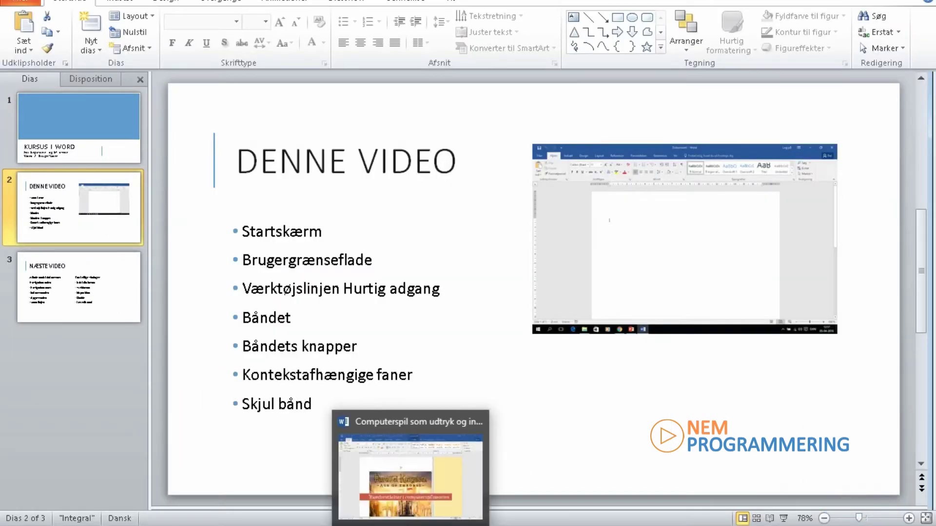
Step: Switch to Word and create Dokument1 from the 'Tomt dokument' blank template
left_click(419, 468)
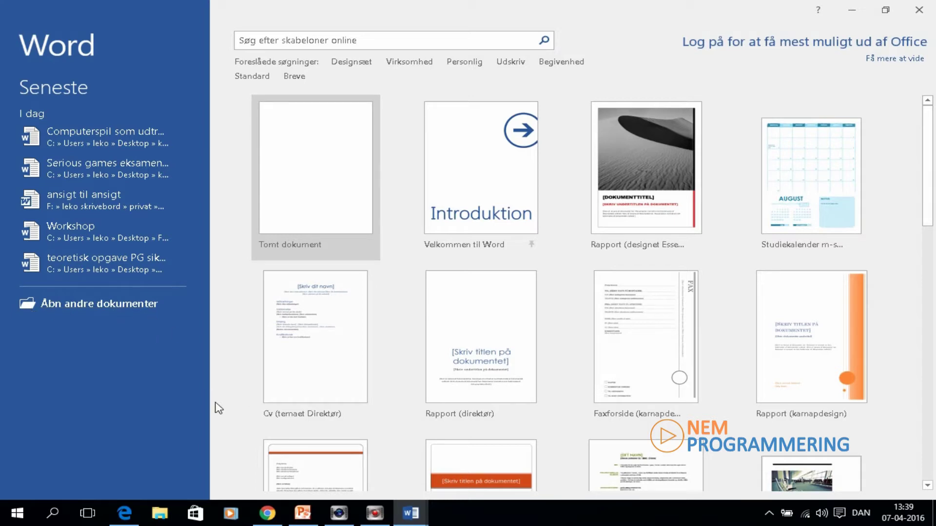
left_click(324, 183)
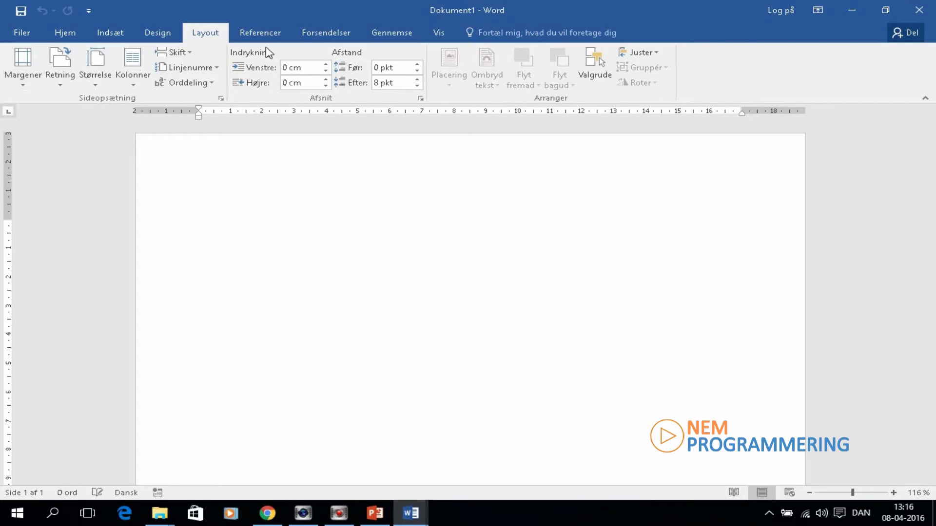
Step: Tour the Indsæt, Design, Layout, Referencer, Forsendelser, Gennemse and Vis ribbon tabs, then return to Hjem
left_click(117, 29)
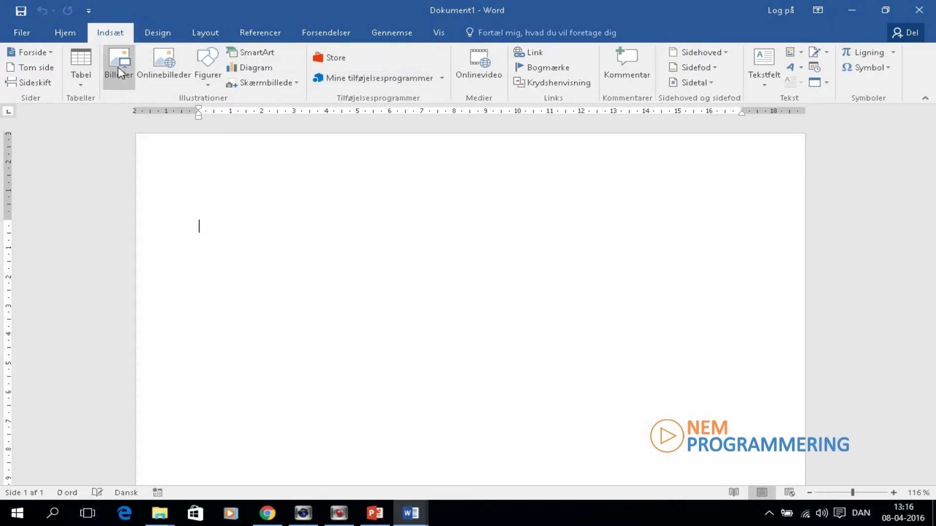
left_click(169, 30)
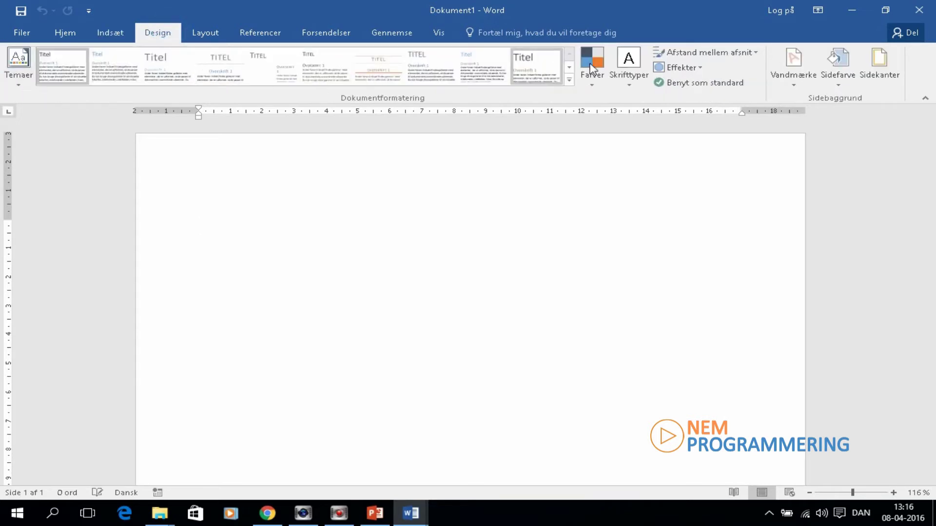
left_click(215, 36)
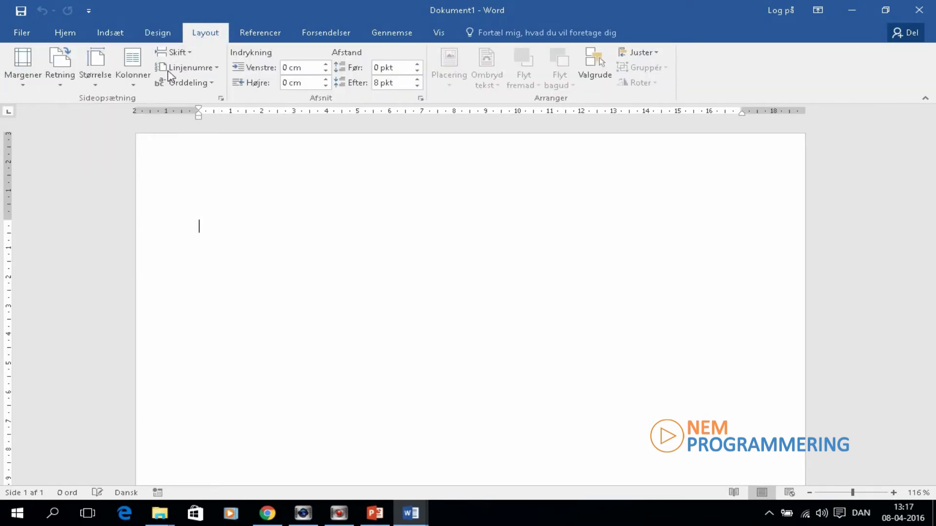
left_click(278, 35)
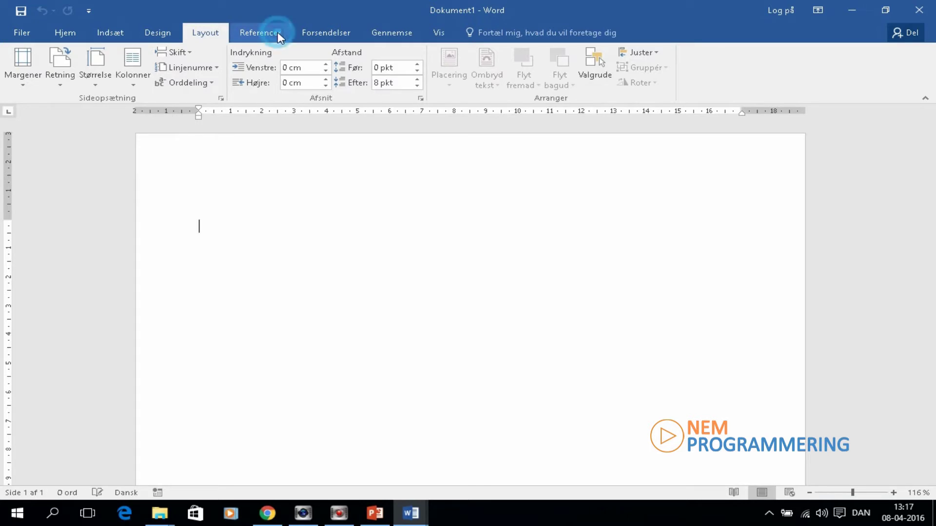
left_click(328, 36)
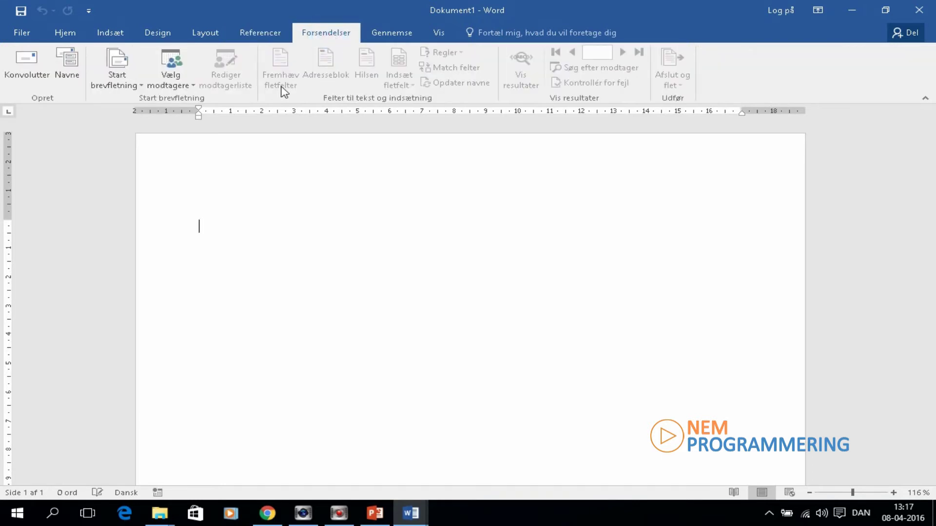
left_click(401, 35)
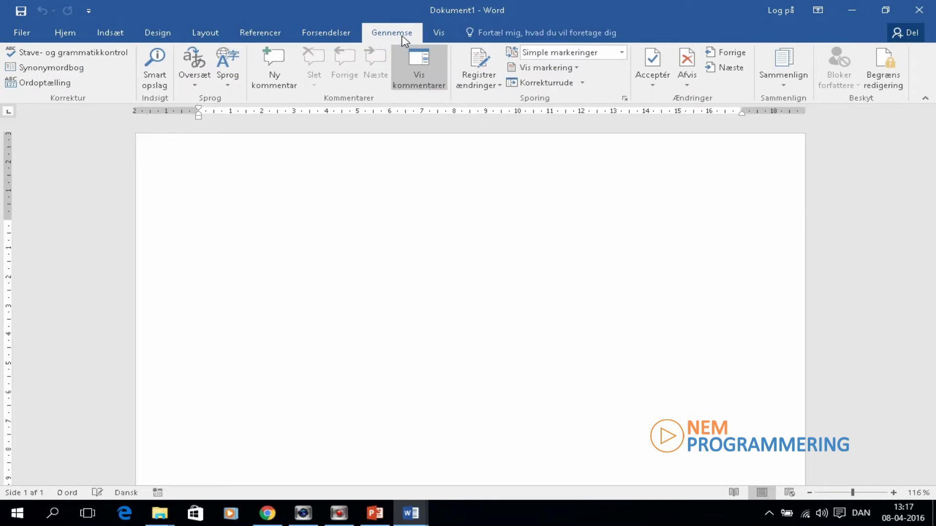
left_click(440, 34)
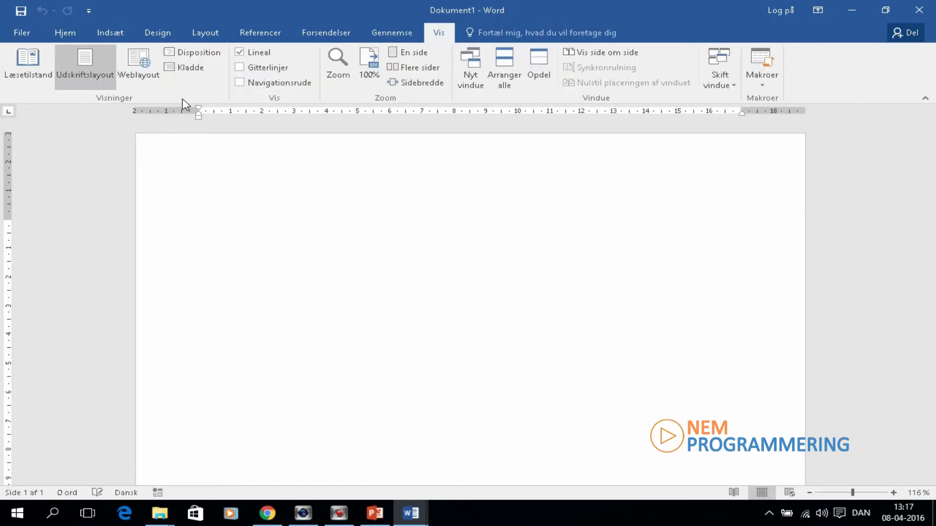
left_click(66, 33)
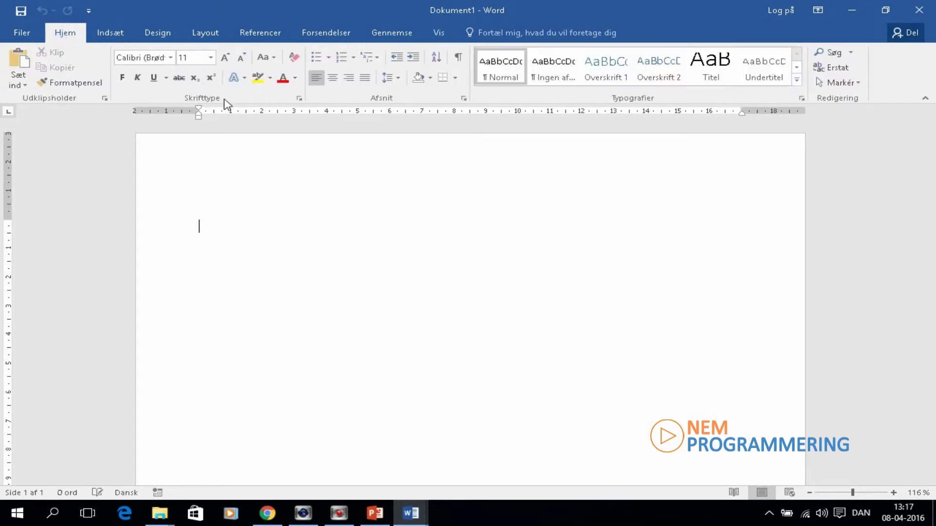
left_click(299, 99)
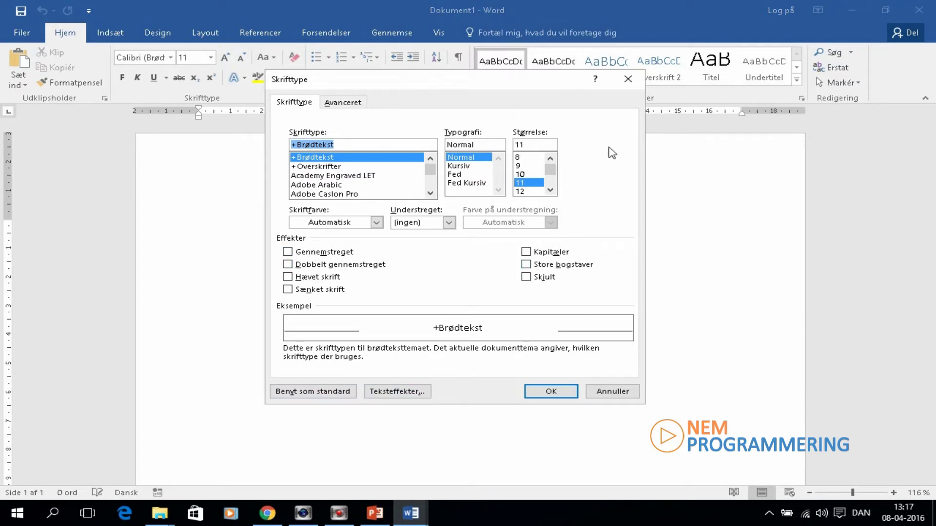
left_click(627, 79)
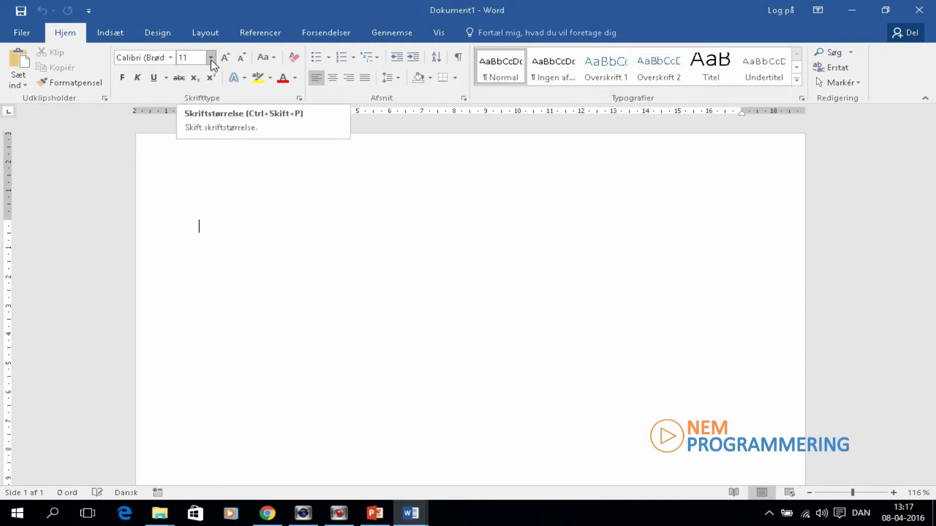
left_click(275, 58)
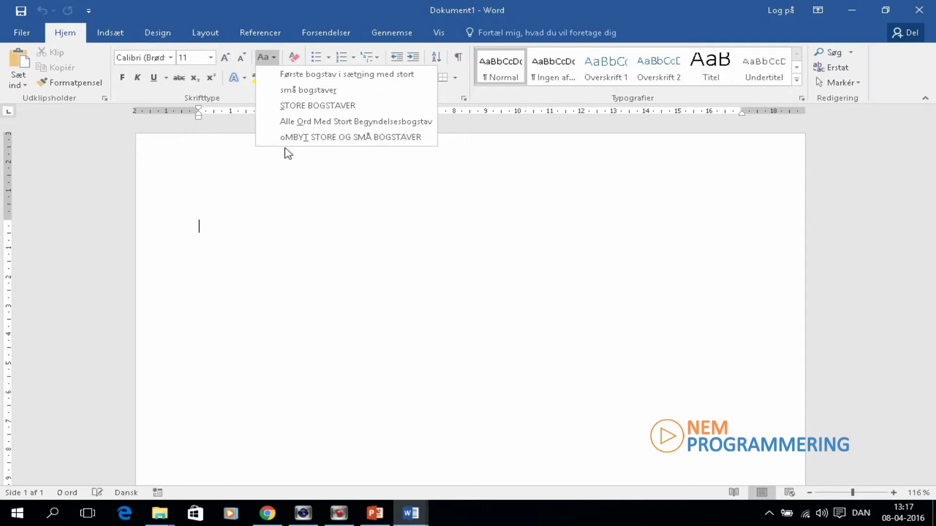
left_click(335, 261)
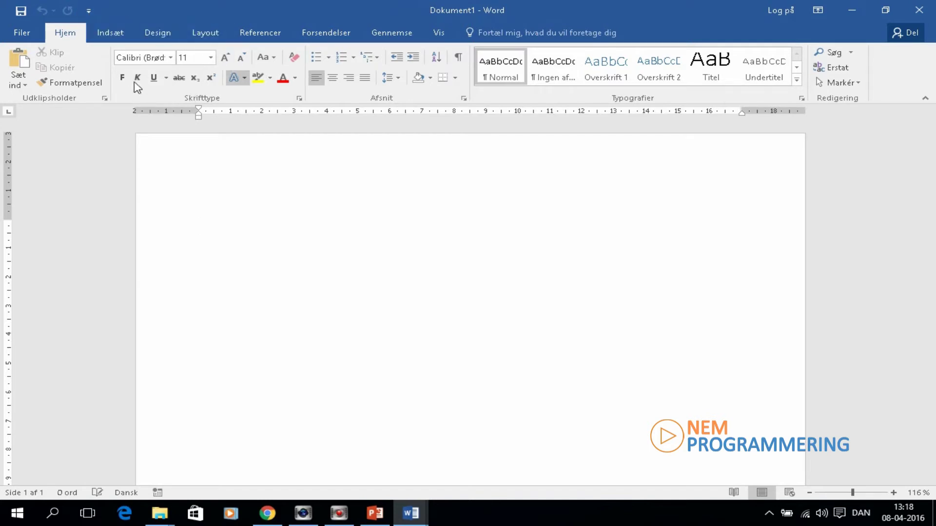
Step: Add Ny to the Quick Access Toolbar, then open 'Flere kommandoer…' in Word-indstillinger
left_click(90, 13)
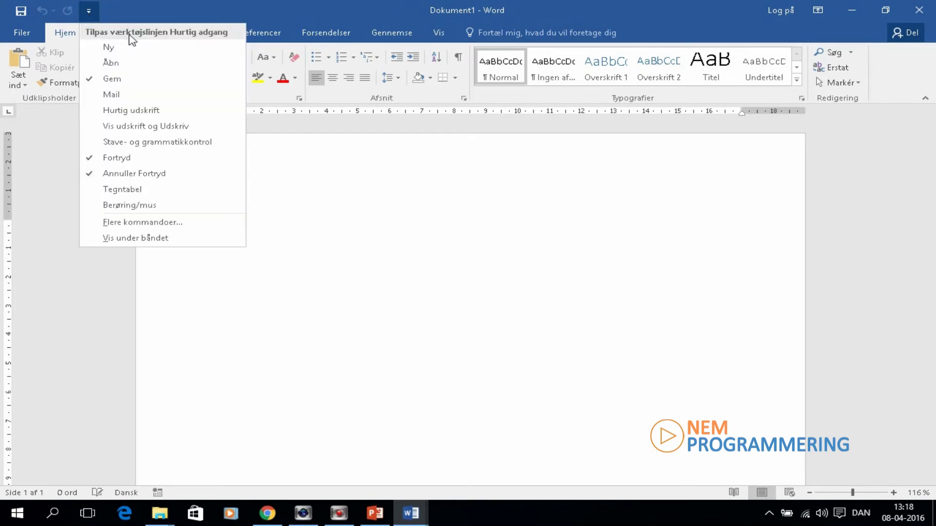
left_click(89, 49)
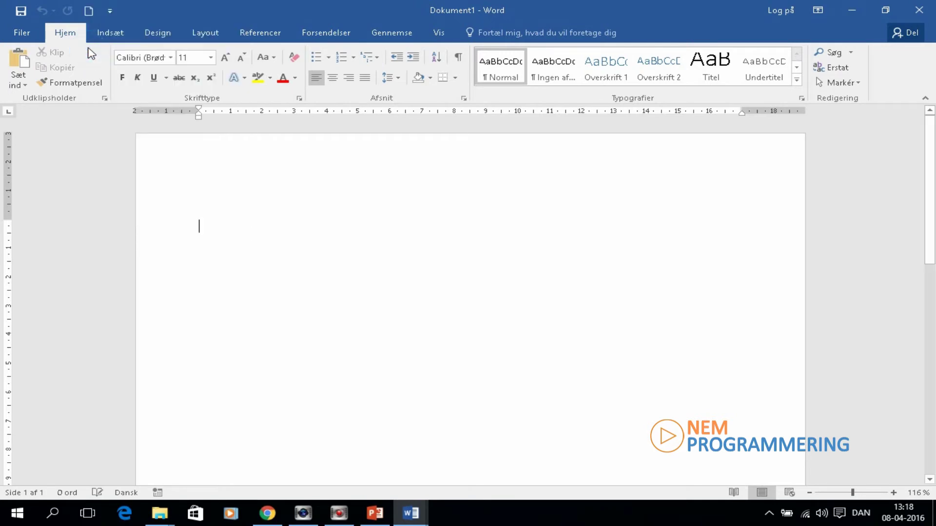
left_click(110, 14)
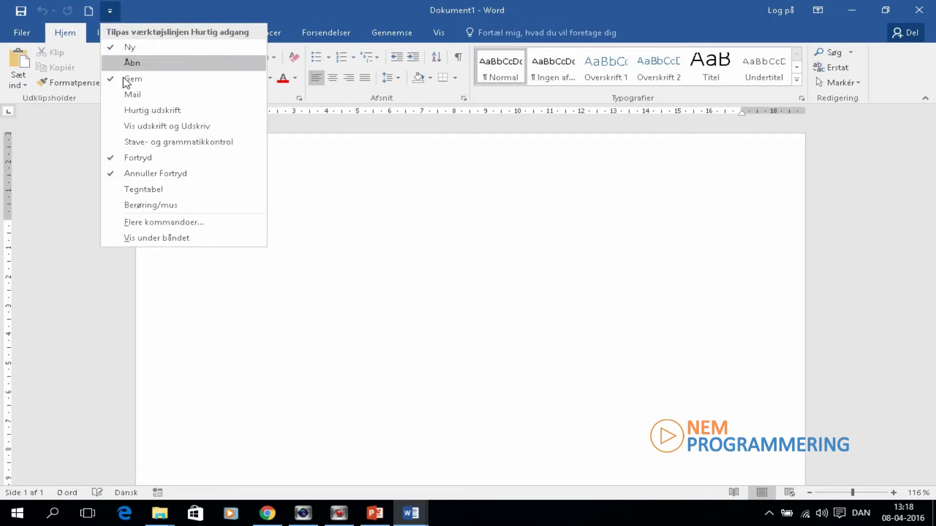
left_click(141, 224)
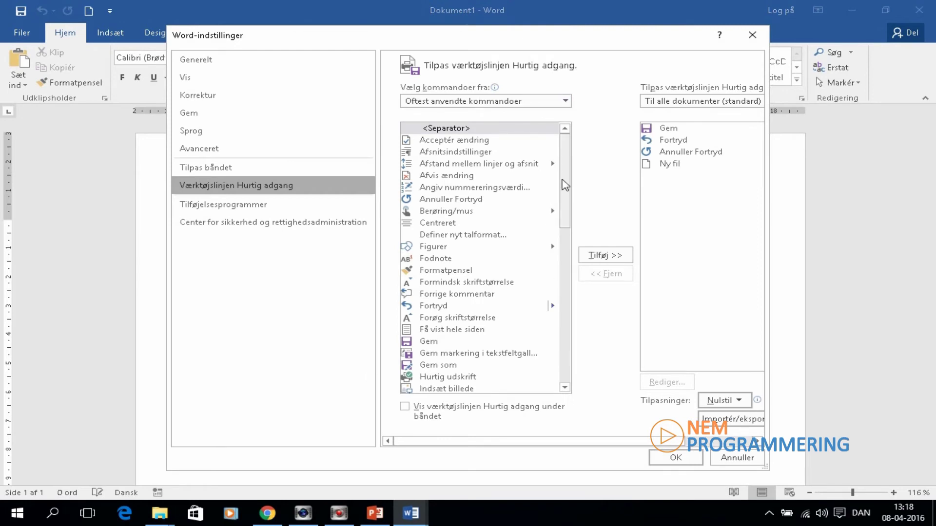
Step: Add the Fodnote command to the Quick Access Toolbar and confirm the options with OK
mouse_move(564, 186)
left_mouse_down()
mouse_move(573, 340)
mouse_move(570, 175)
left_mouse_up()
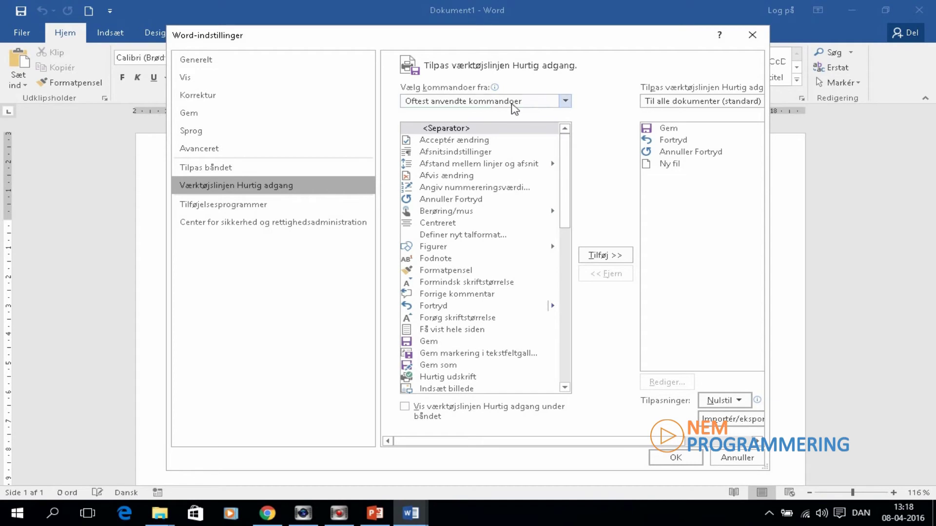
left_click(565, 101)
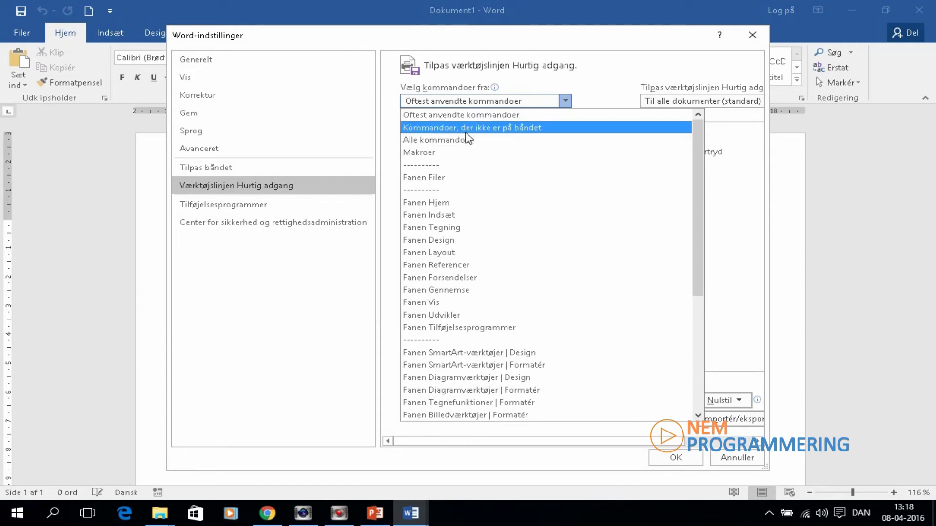
left_click(572, 101)
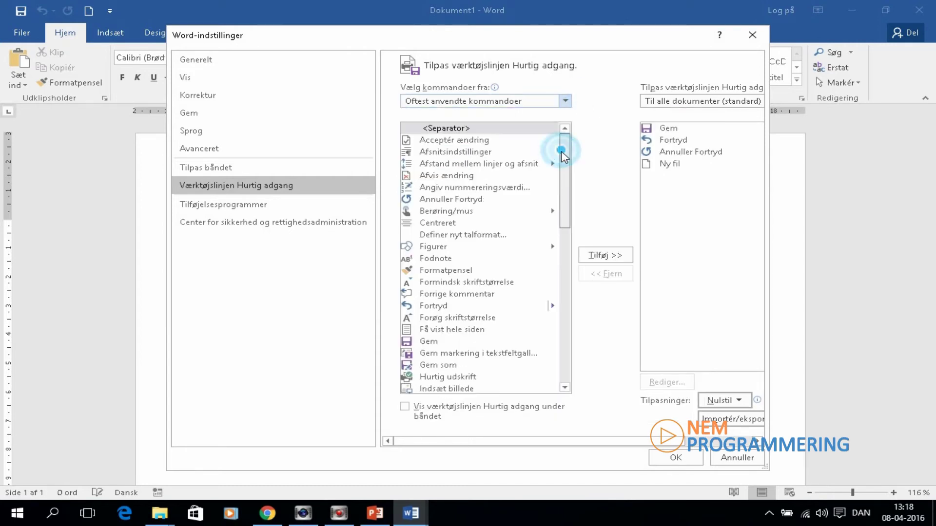
left_click_drag(564, 155, 564, 170)
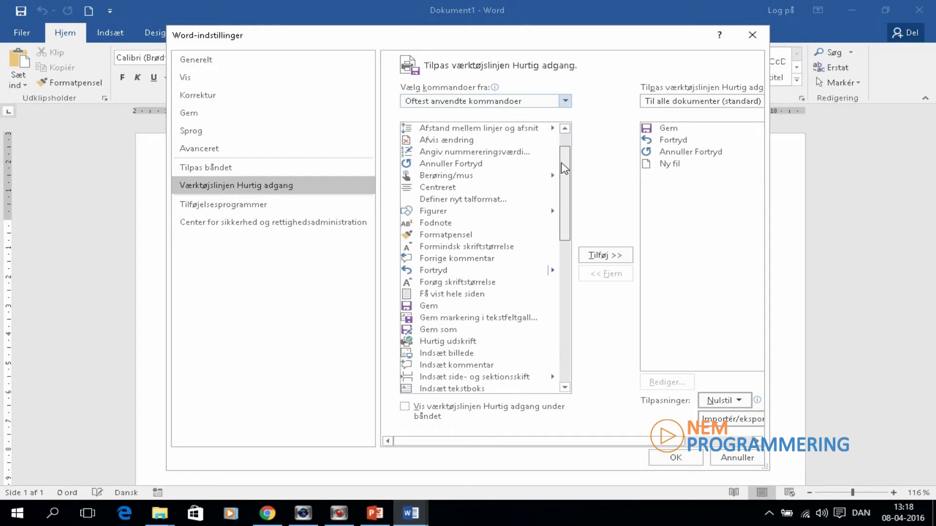
left_click(438, 220)
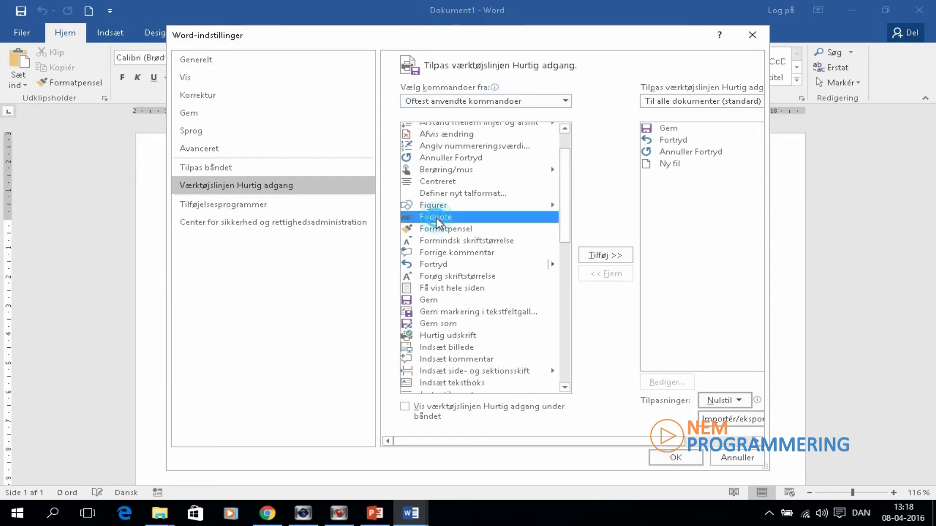
left_click(606, 255)
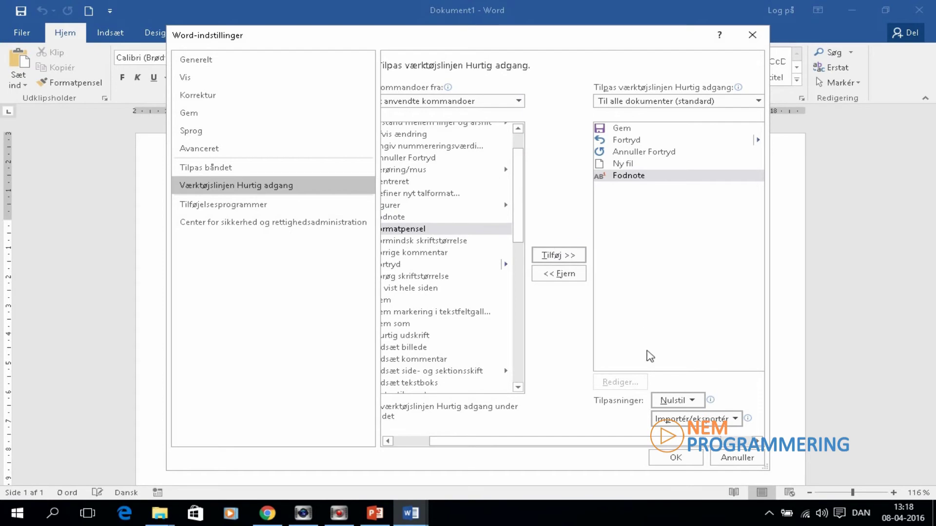
left_click(675, 458)
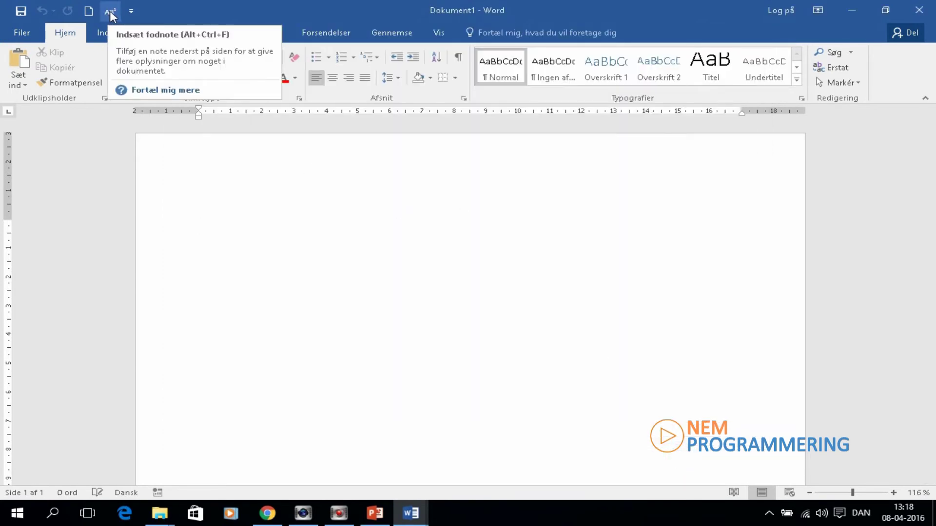
Step: Move the Quick Access Toolbar below the ribbon with 'Vis under båndet'
left_click(132, 11)
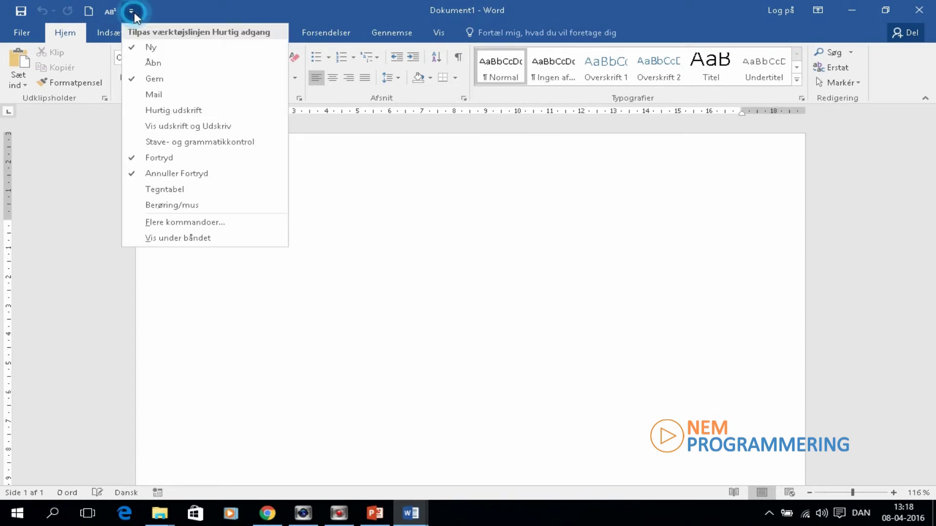
left_click(150, 239)
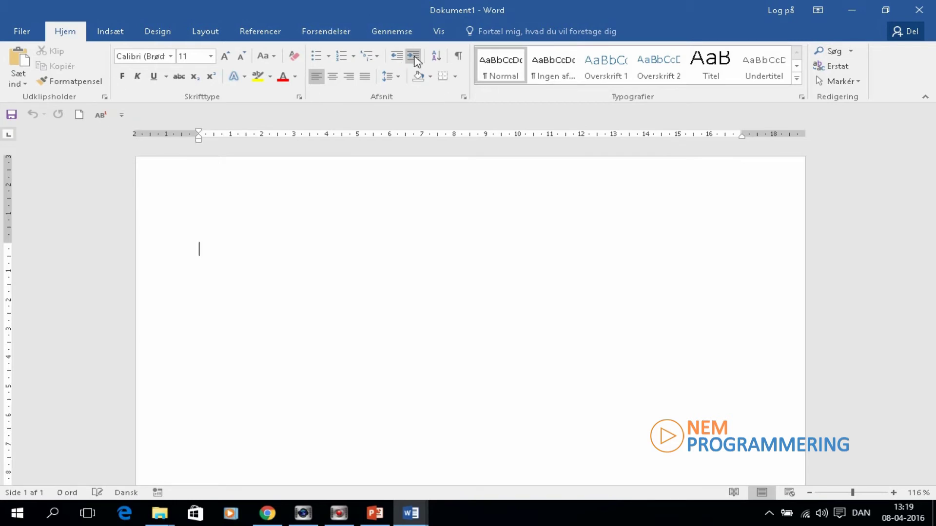
Step: Collapse the ribbon to tab names, show Layout, then pin the ribbon open again
left_click(925, 100)
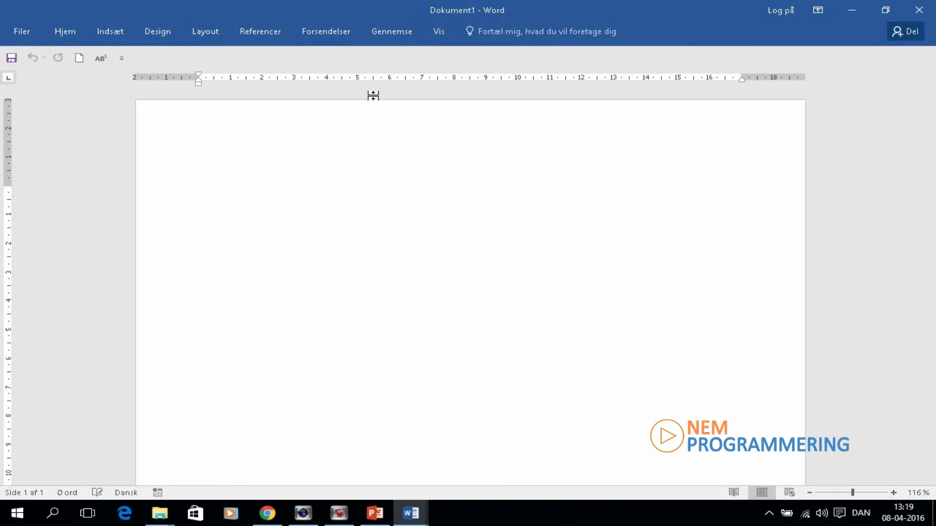
left_click(205, 31)
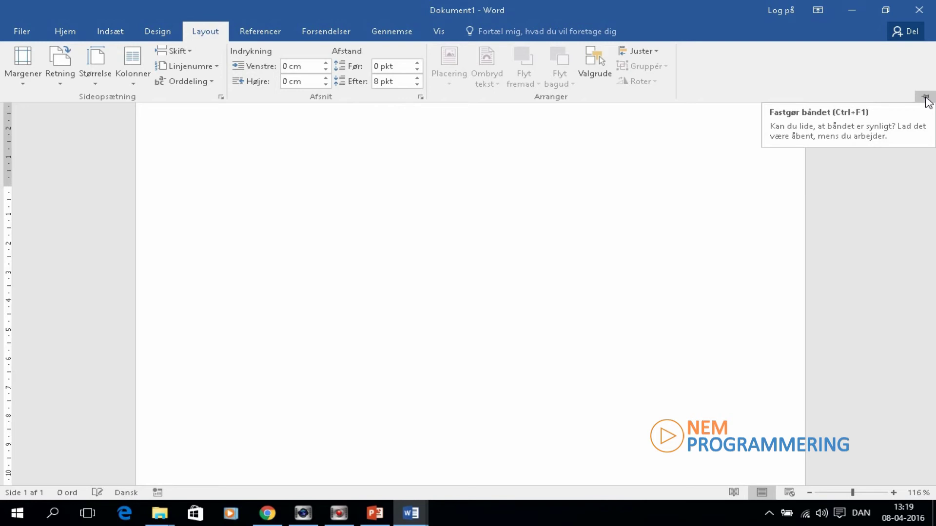
left_click(925, 98)
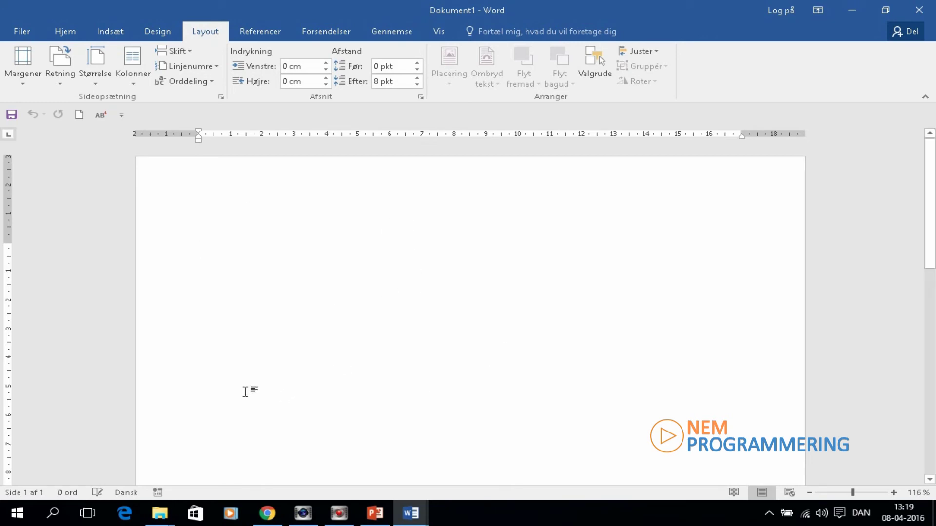
Step: Glance at Indsæt and Design, then switch to the 'Computerspil som udtryk og interaktion' document
left_click(124, 32)
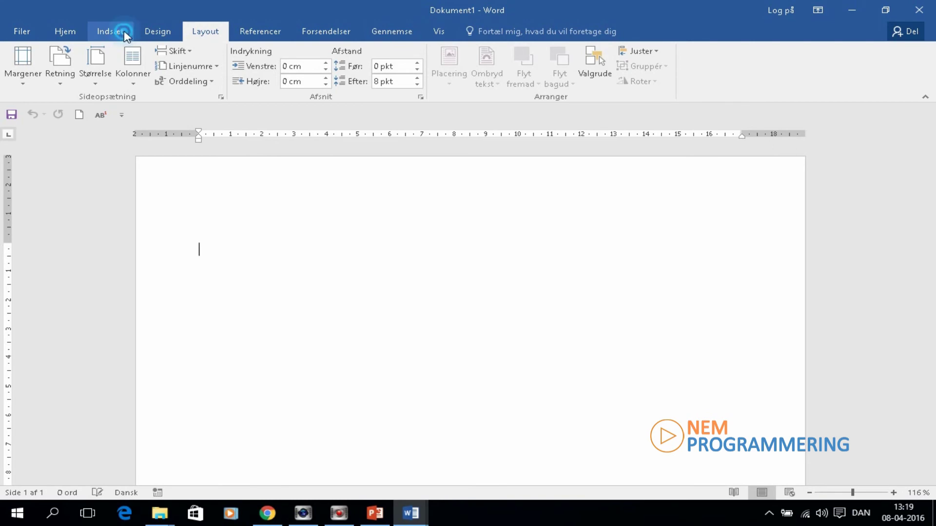
left_click(156, 32)
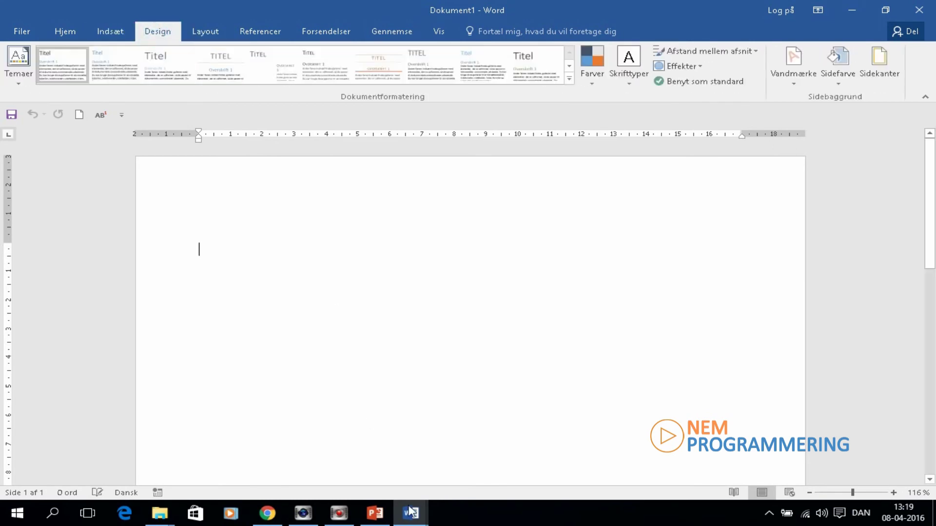
mouse_move(410, 514)
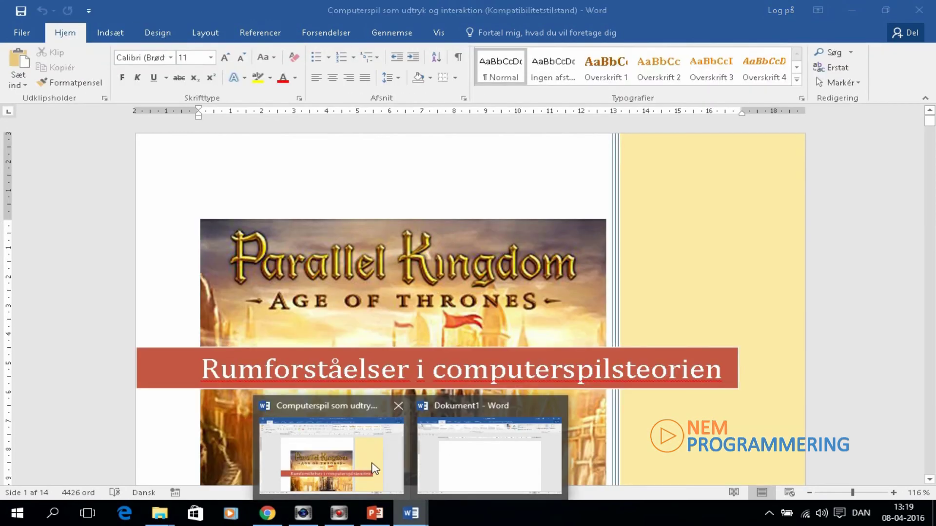
left_click(374, 468)
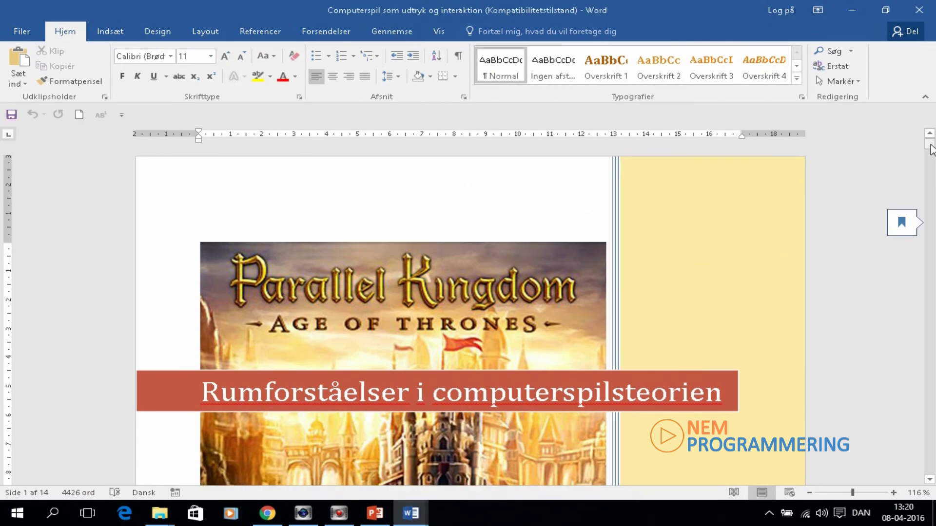
Step: Select the Parallel Kingdom cover image, show Billedværktøjer Formatér, then select the yellow text box
mouse_move(932, 149)
left_mouse_down()
mouse_move(931, 161)
mouse_move(930, 143)
left_mouse_up()
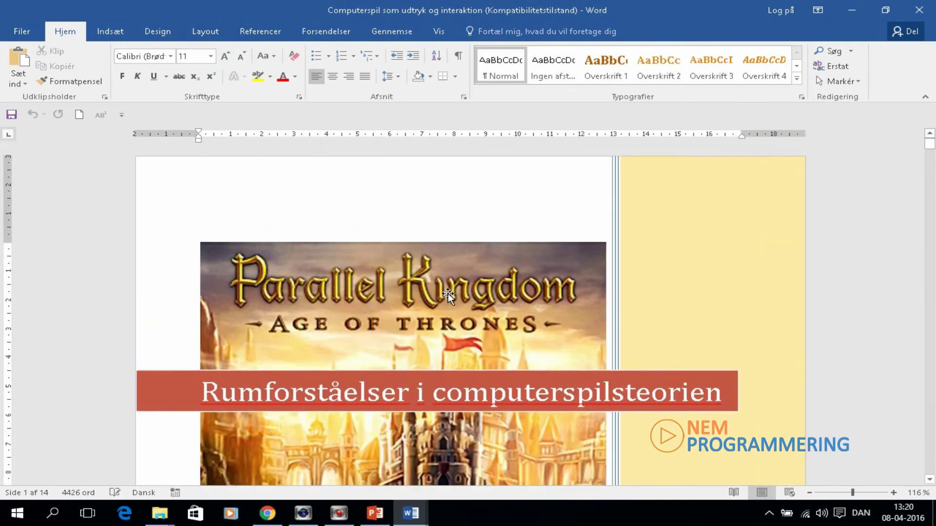
left_click(447, 295)
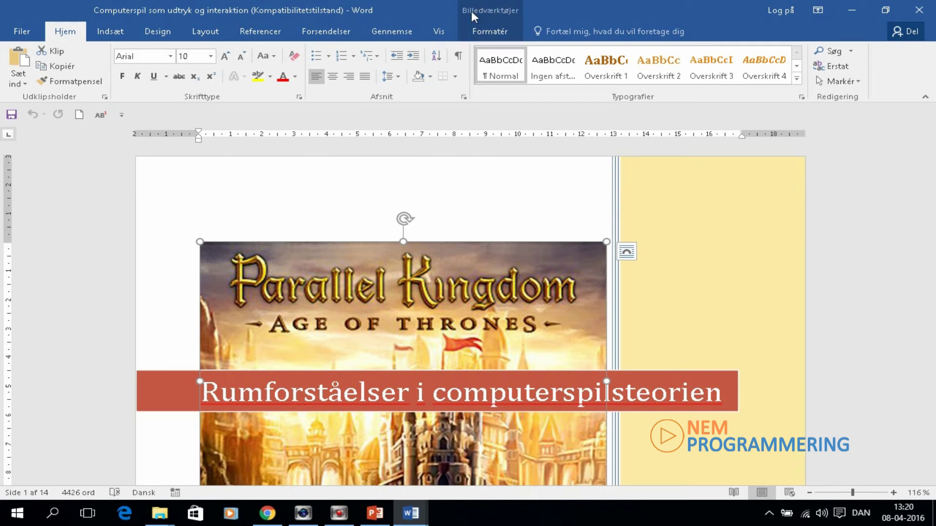
left_click(488, 34)
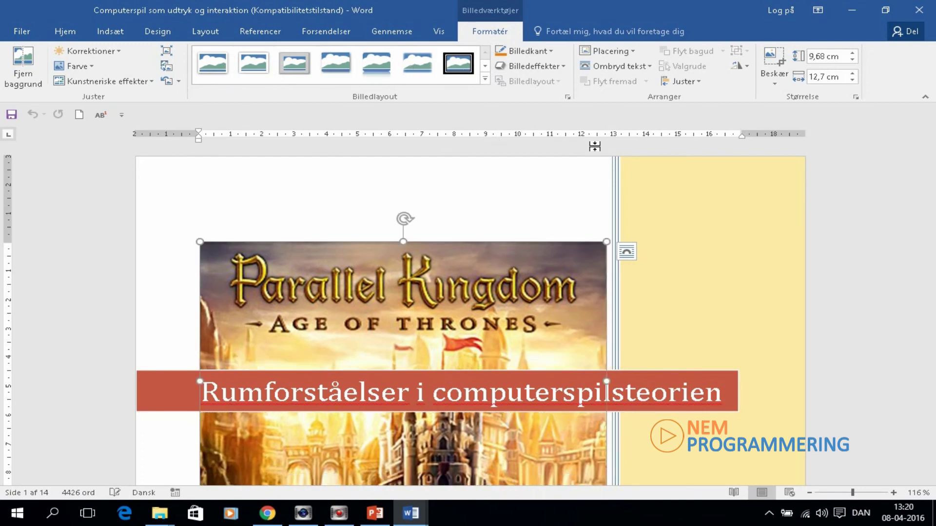
left_click(707, 260)
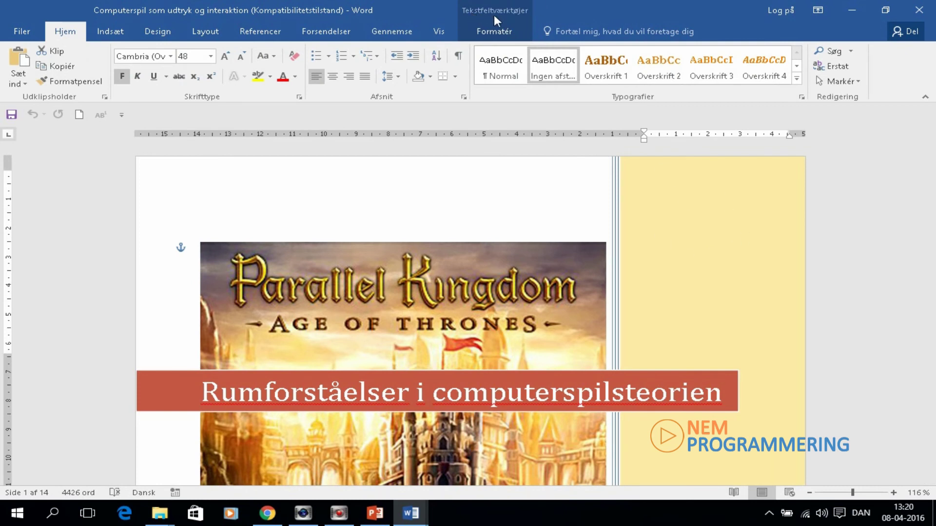
Step: Preview dark red and green text box styles without applying them, then switch to PowerPoint
left_click(498, 35)
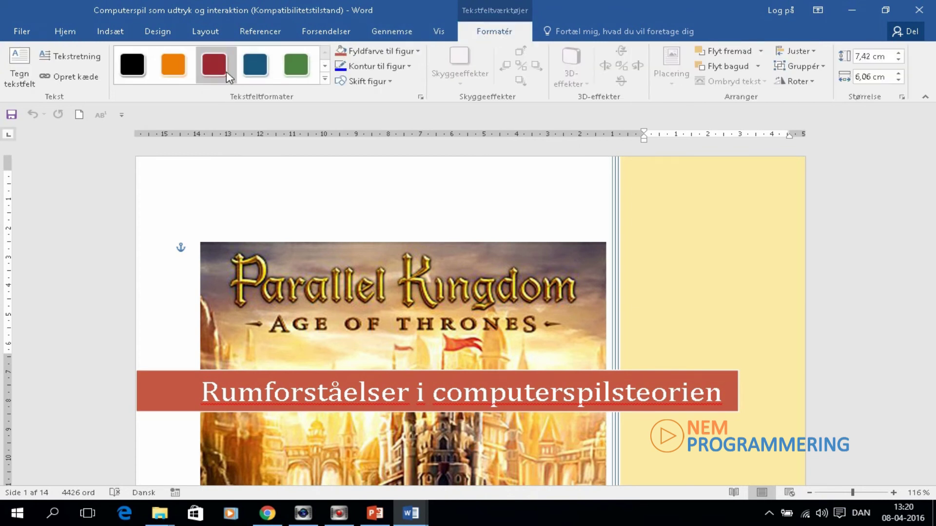
left_click(214, 66)
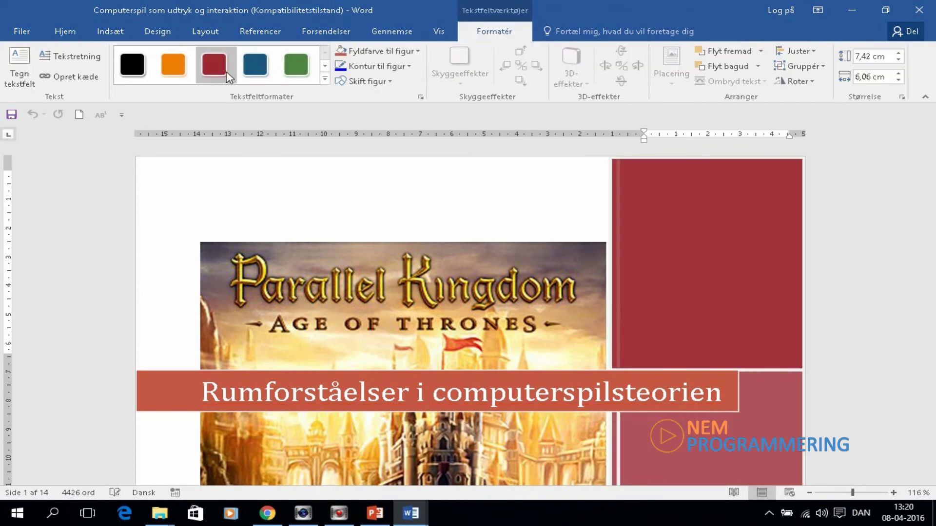
left_click(302, 63)
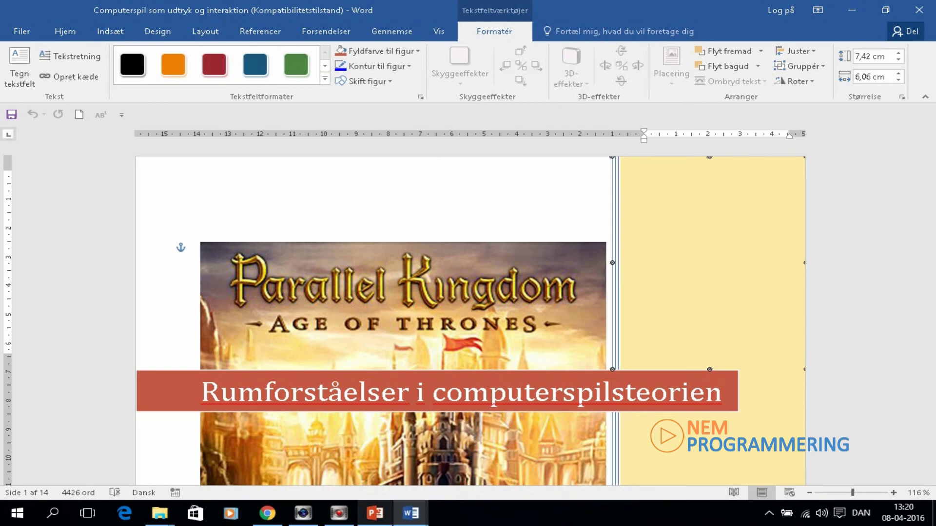
left_click(375, 513)
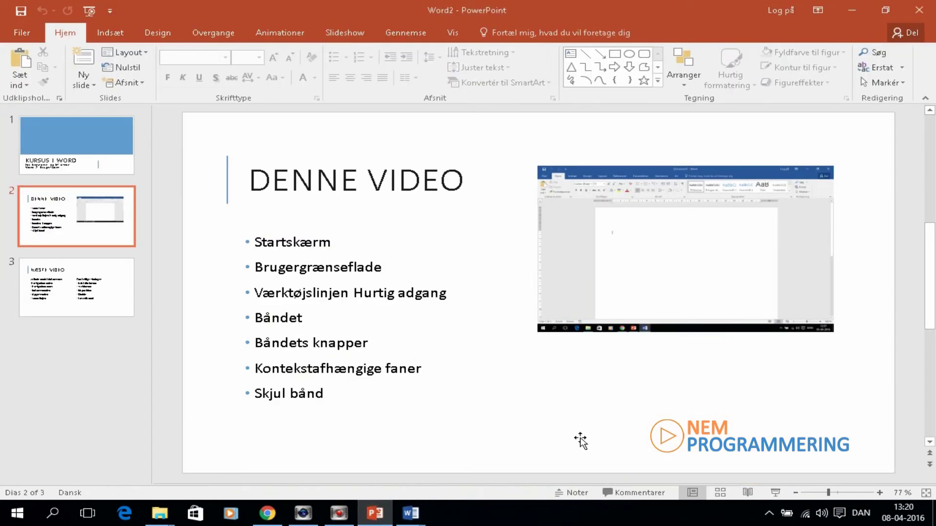
Step: Start the slideshow from the current slide and advance to 'Næste video'
left_click(776, 494)
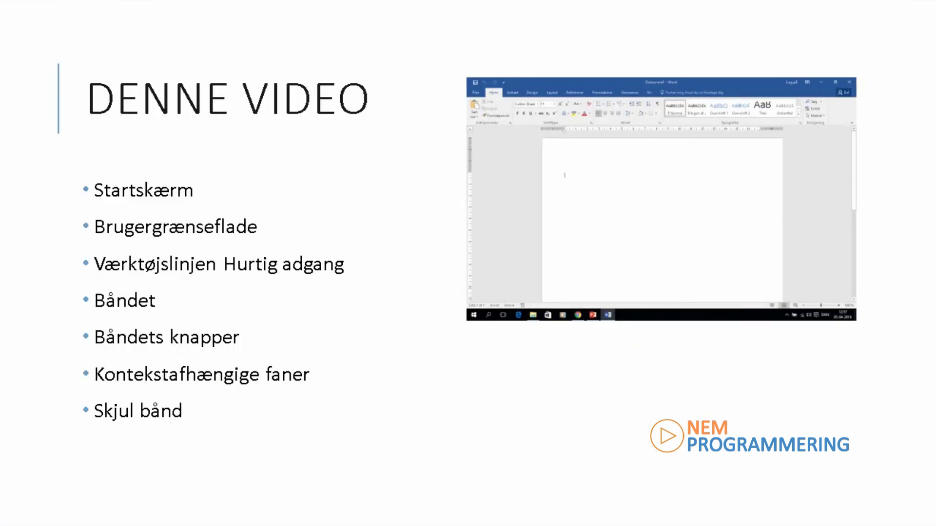
key("Right")
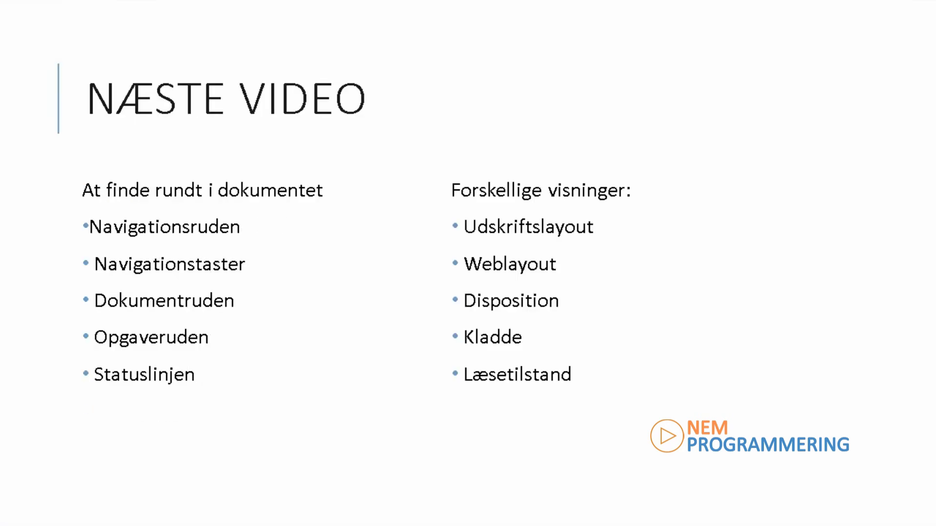